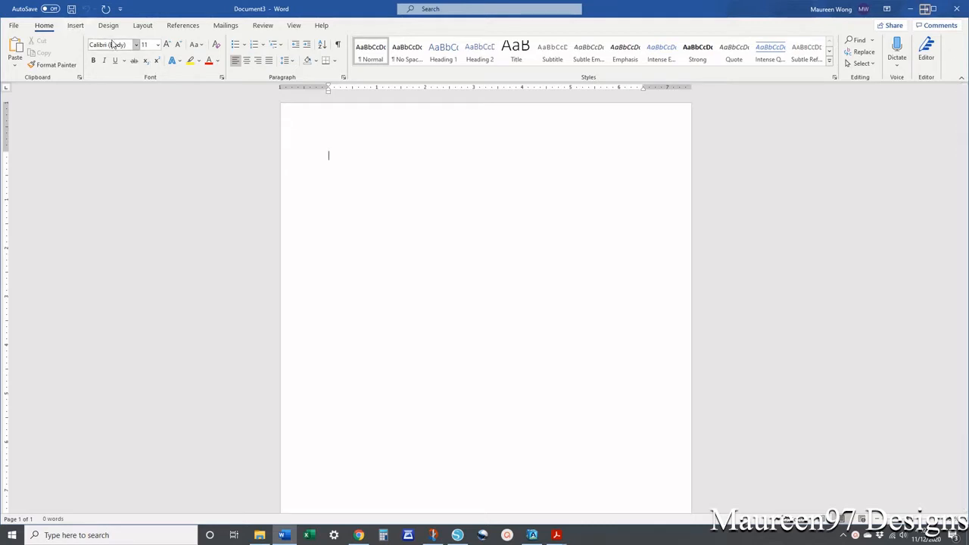
- Insert the Sewcialites-Quilt-Coloring-Sheet-PDF.jpg picture from this device and apply square text wrapping to it
click(77, 26)
click(117, 57)
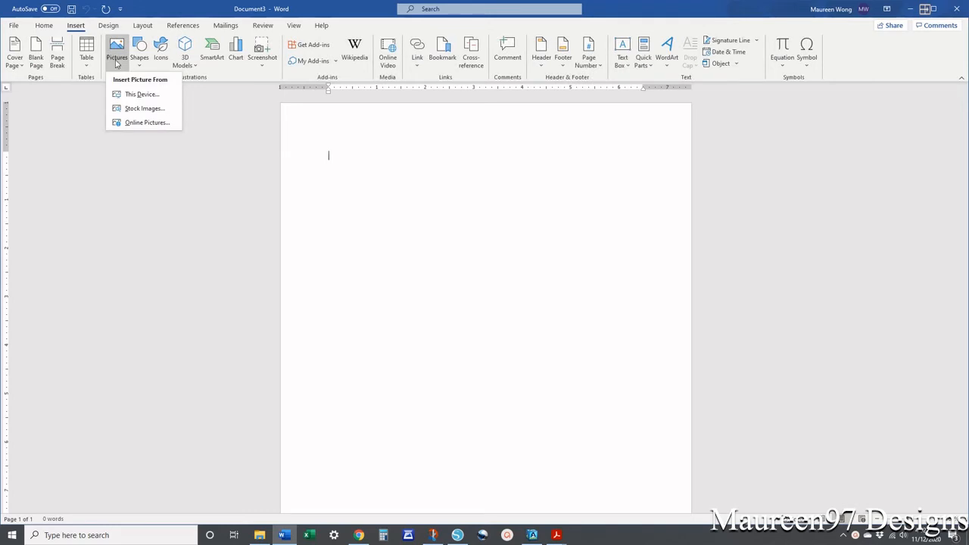
click(137, 94)
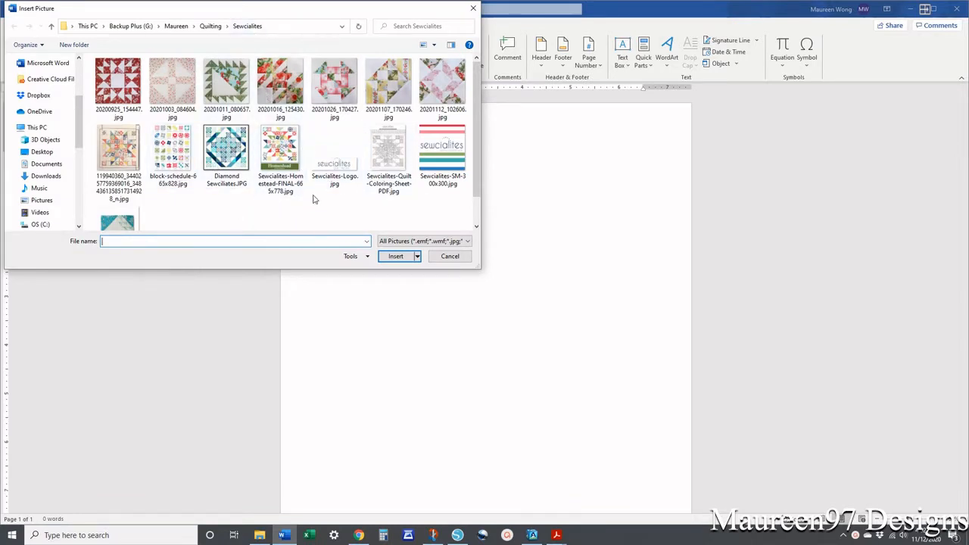
double_click(383, 159)
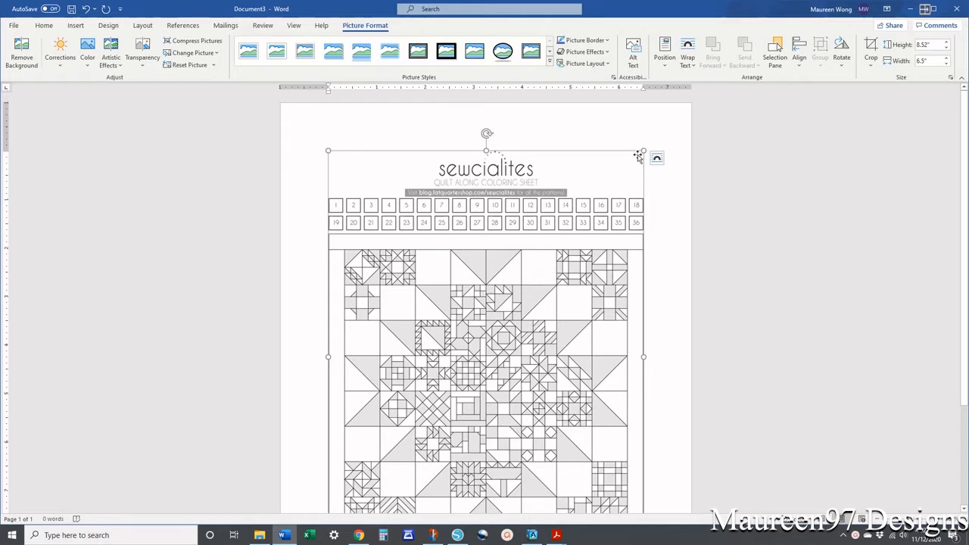
click(657, 157)
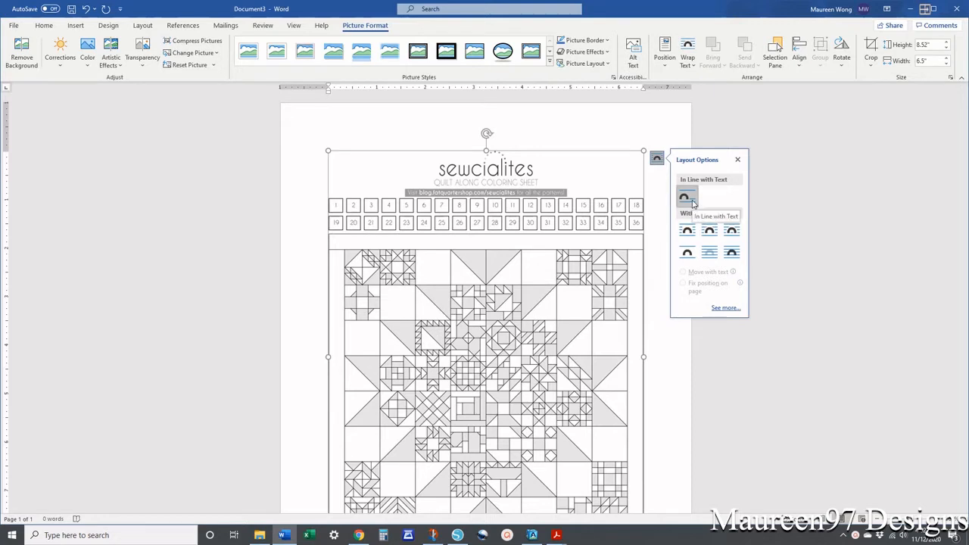
click(687, 231)
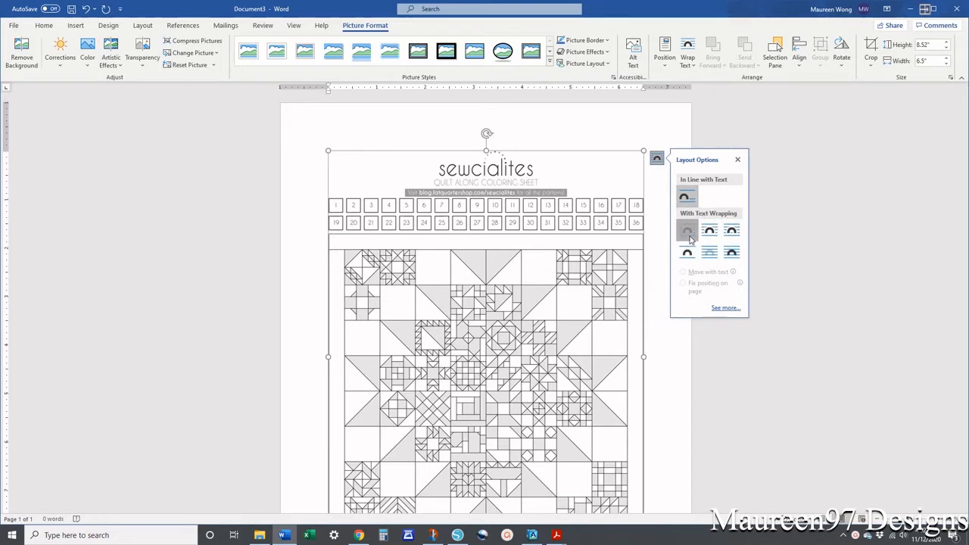
click(668, 129)
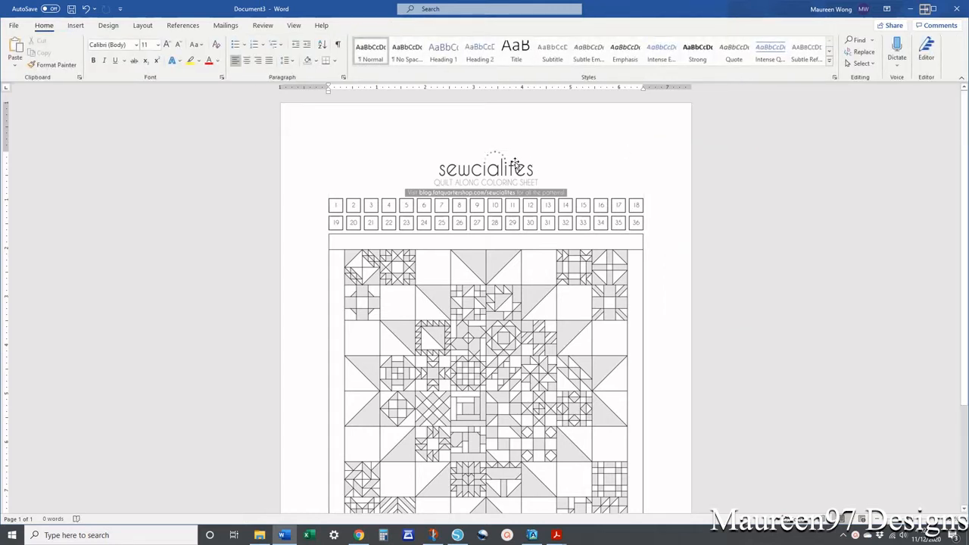
- Insert the block photo 20200925_154447.jpg from this device and apply square text wrapping to it
click(75, 26)
click(109, 53)
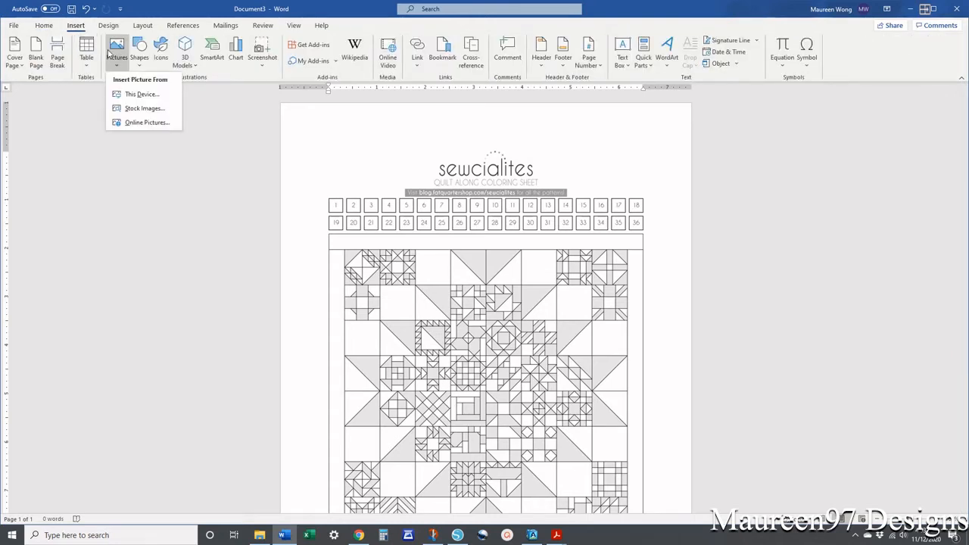
click(140, 93)
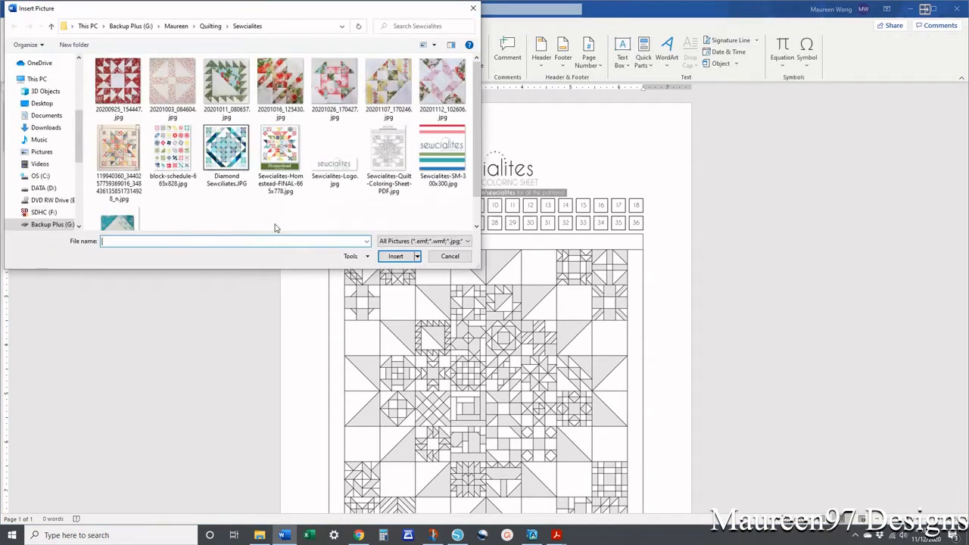
double_click(118, 83)
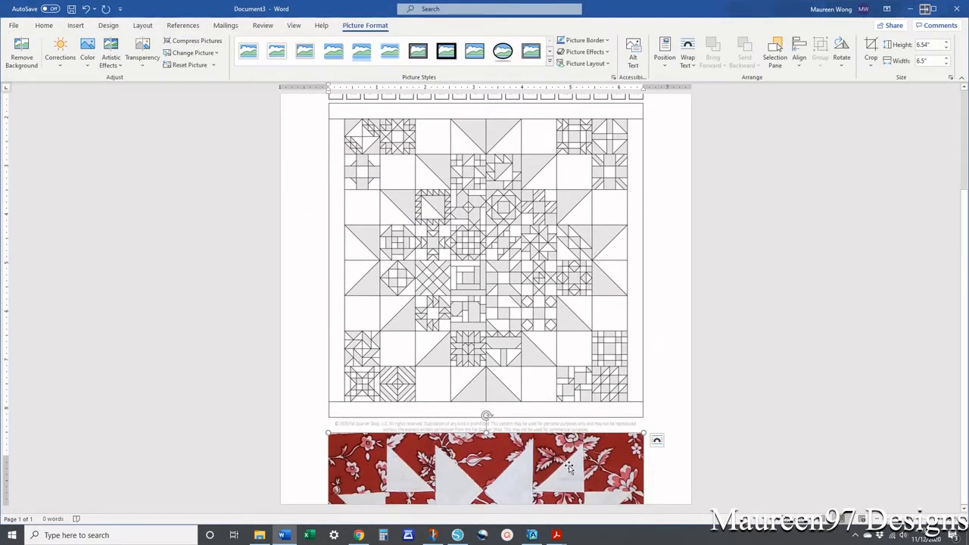
click(658, 441)
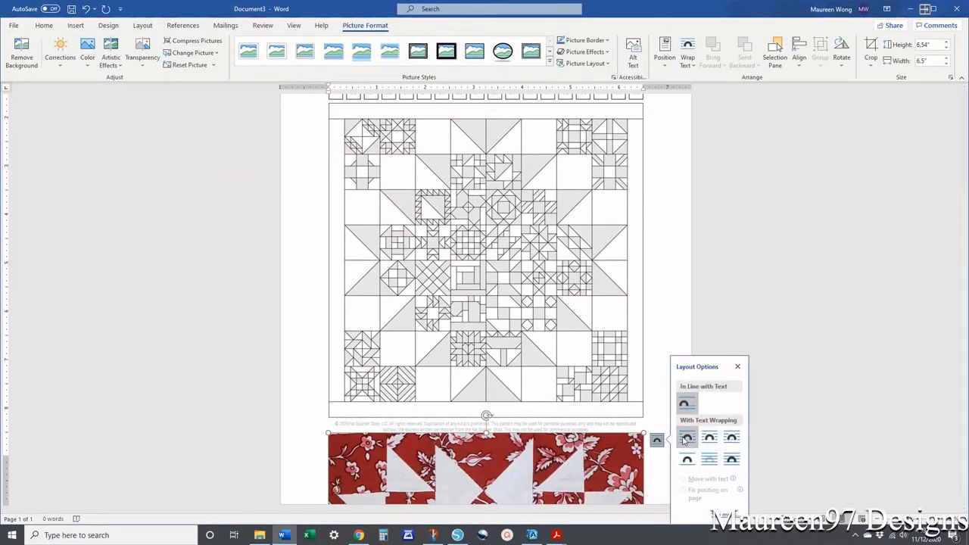
click(689, 439)
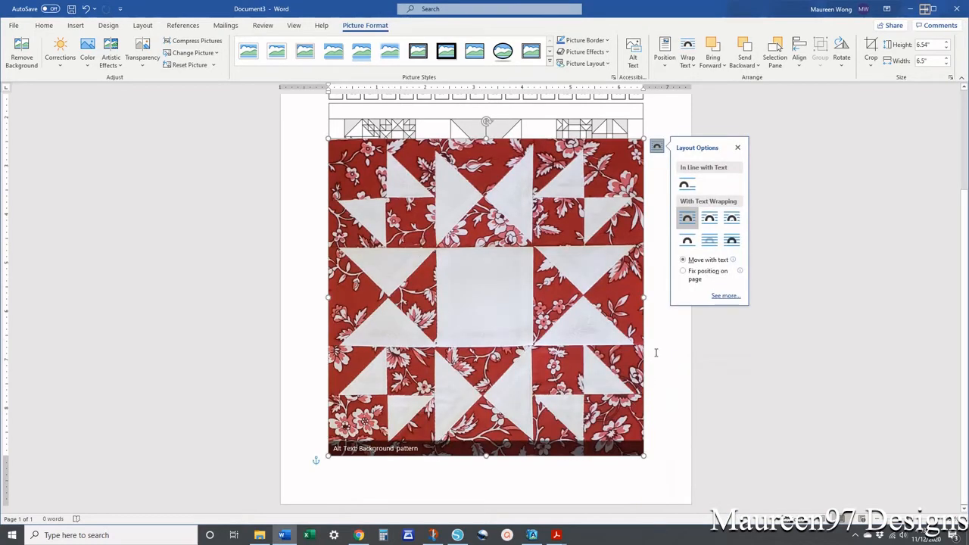
- Move the red block photo up over the coloring sheet and shrink it to about 2.39 by 2.37 inches
scroll(655, 352, up, 5)
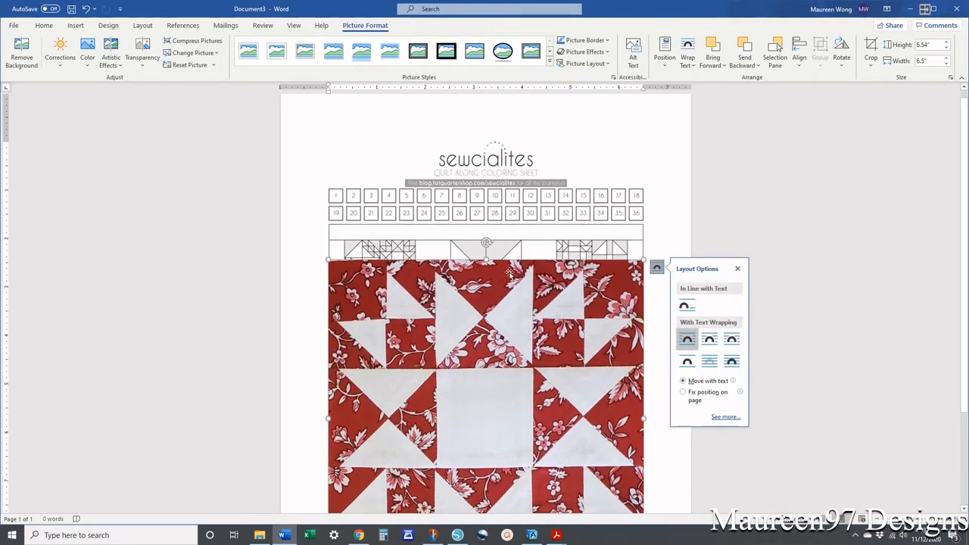
drag(499, 308, 548, 196)
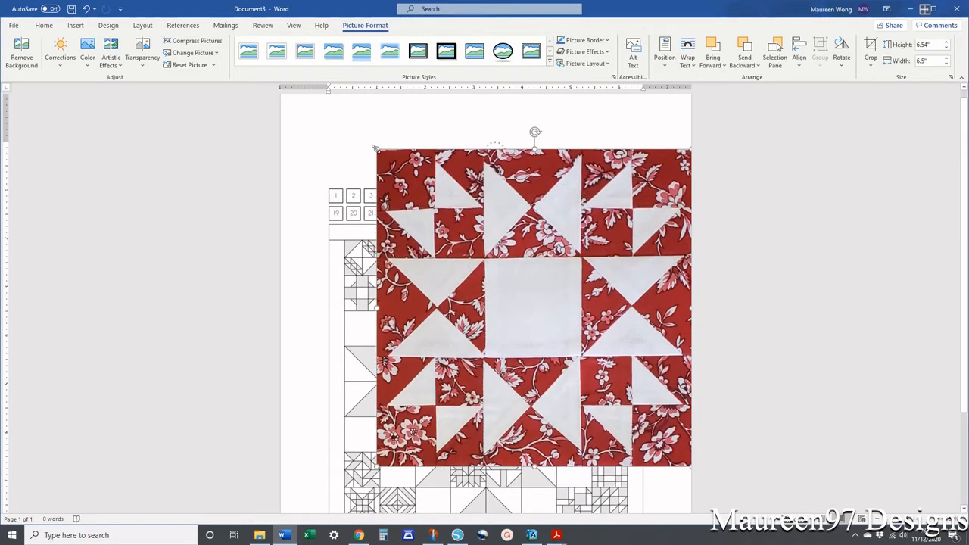
drag(374, 147, 577, 351)
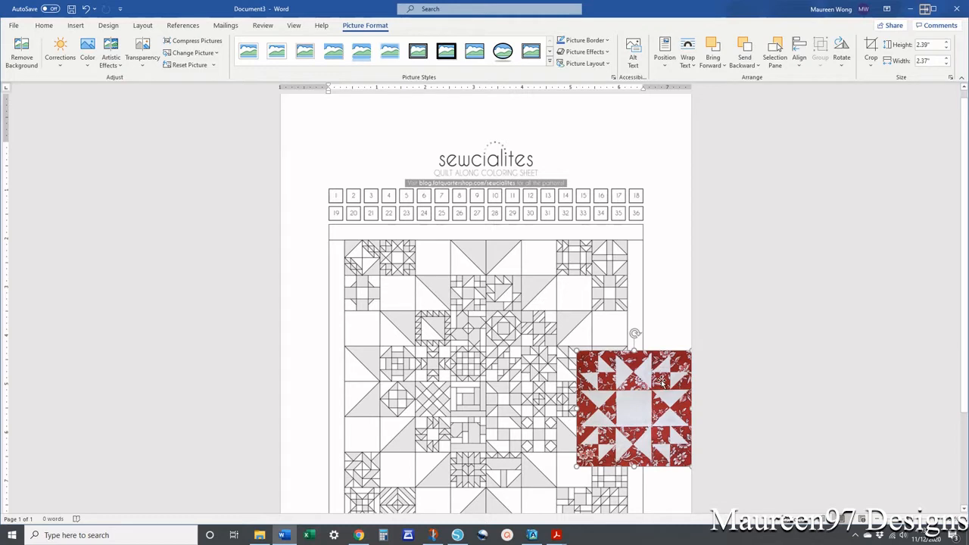
- Align the red block photo with the second block in the quilt's top row and shrink it to about 0.73 by 0.72 inches
drag(665, 394, 476, 267)
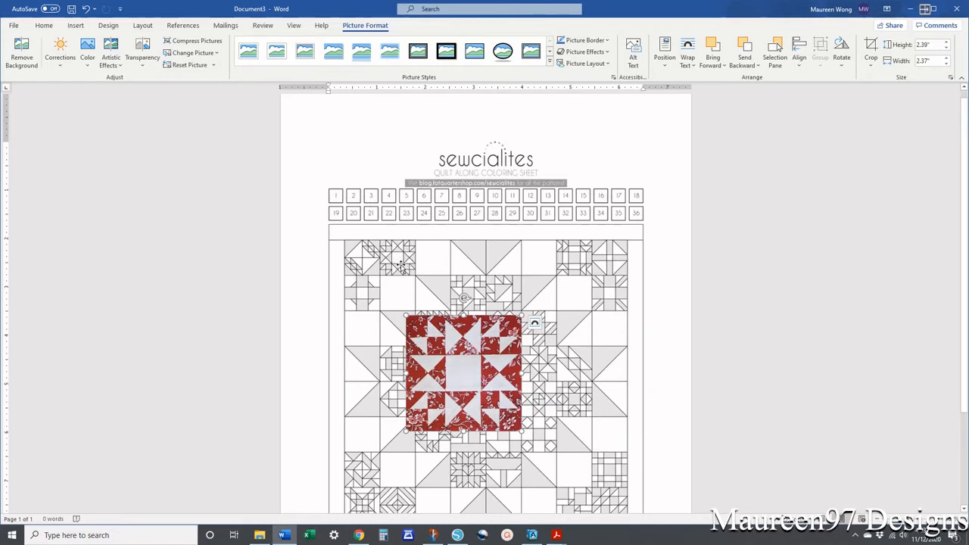
drag(446, 318, 406, 259)
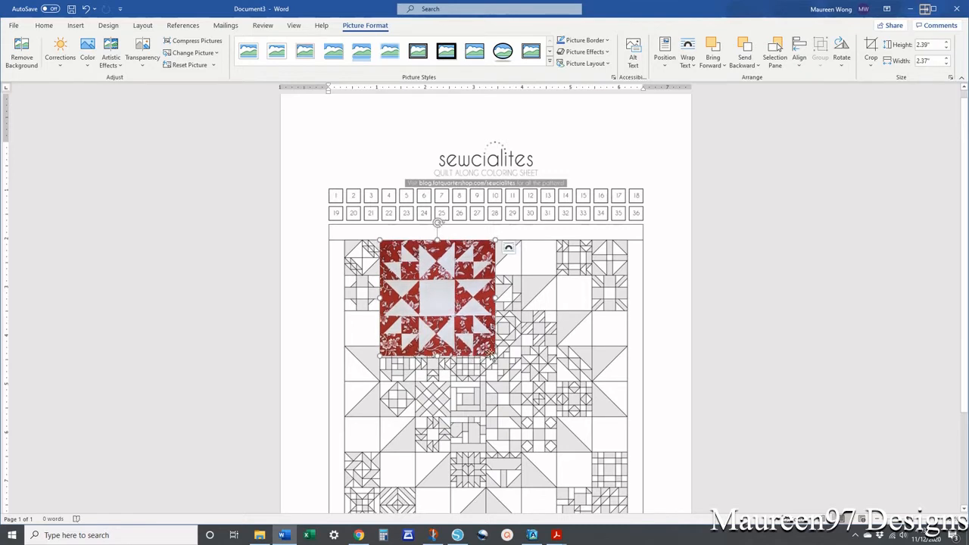
drag(495, 358, 414, 277)
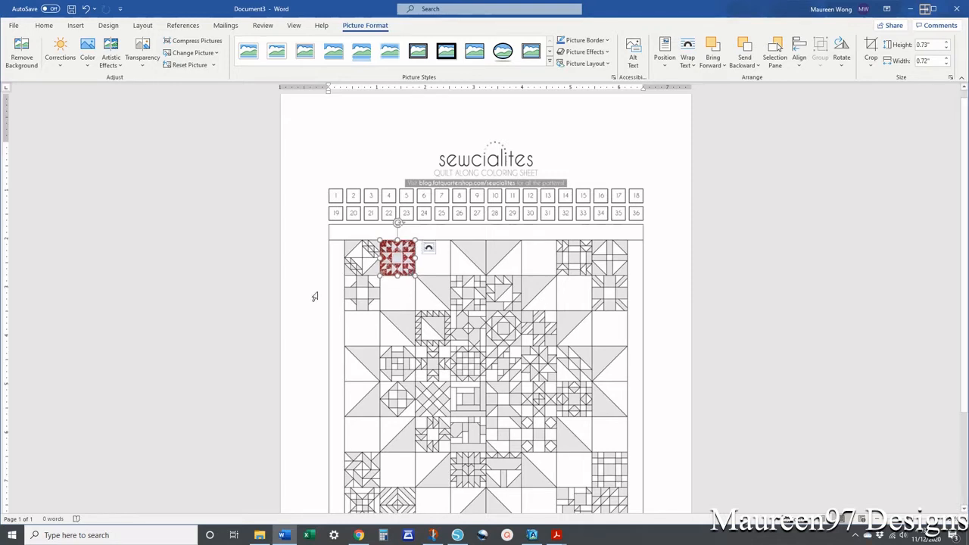
click(671, 224)
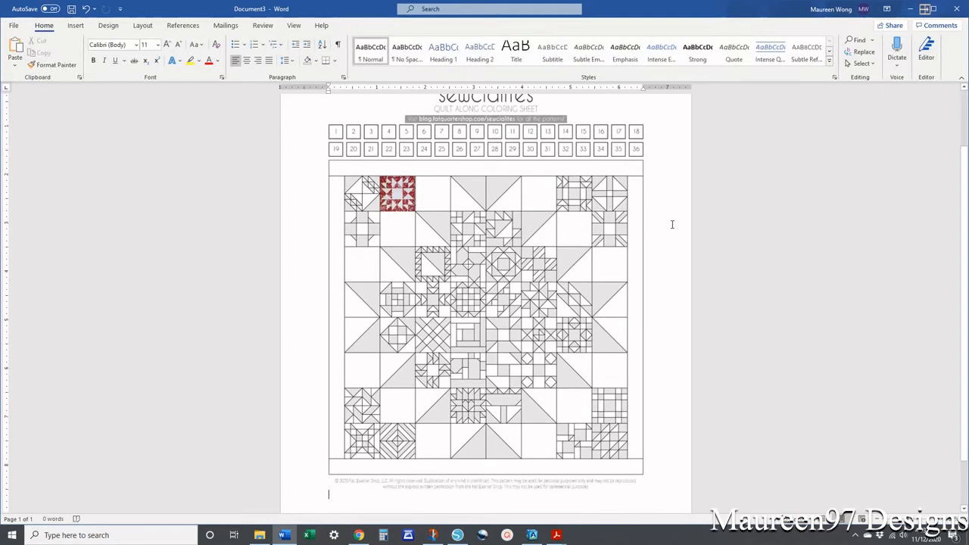
- Nudge the red block photo slightly to the right within its quilt square
click(404, 198)
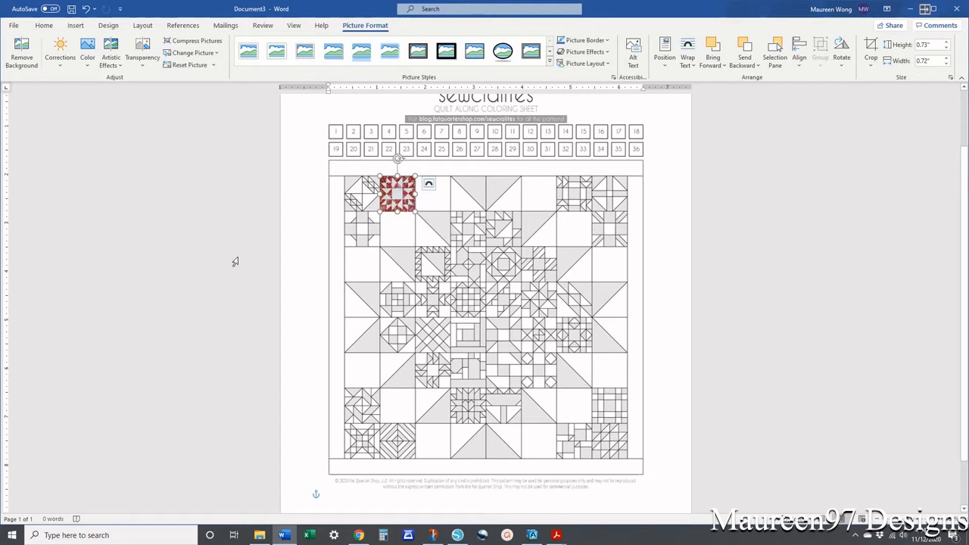
key(Right)
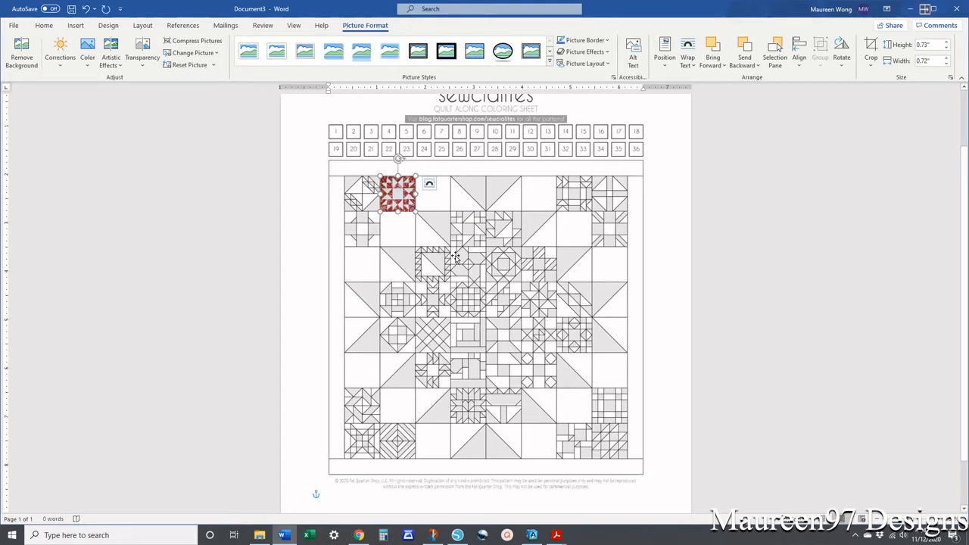
click(679, 259)
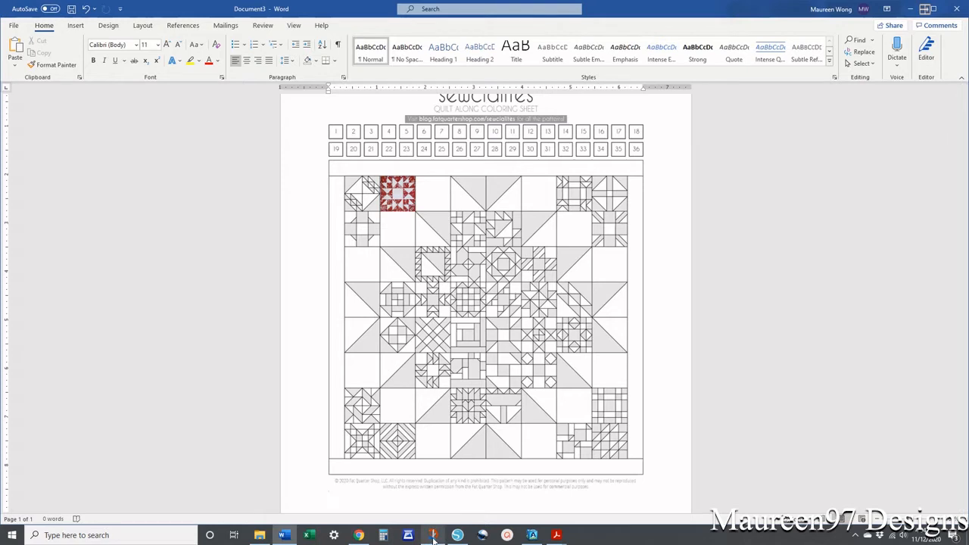
- Switch to Silhouette Studio and open the Sewcialites-Quilt-Coloring-Sheet-PDF.jpg image
mouse_move(433, 536)
click(458, 536)
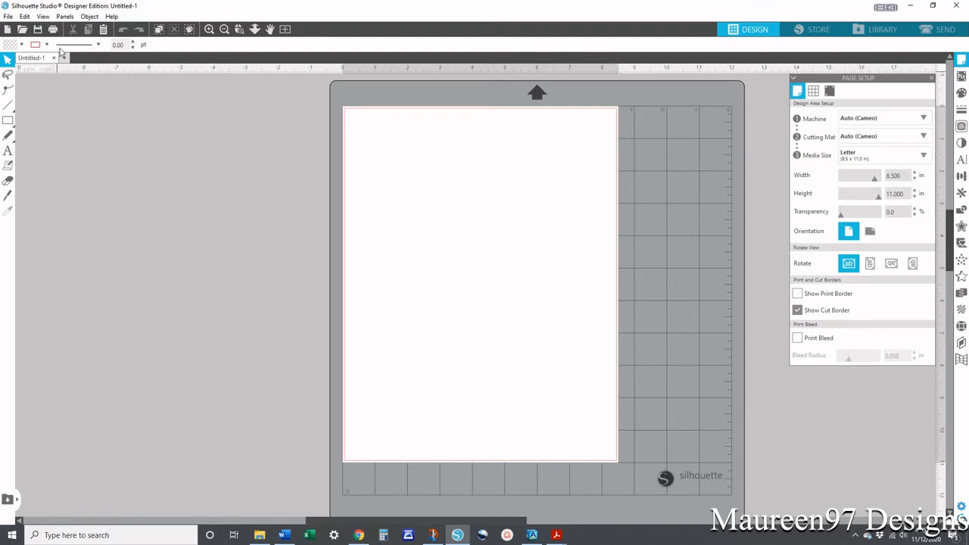
click(8, 17)
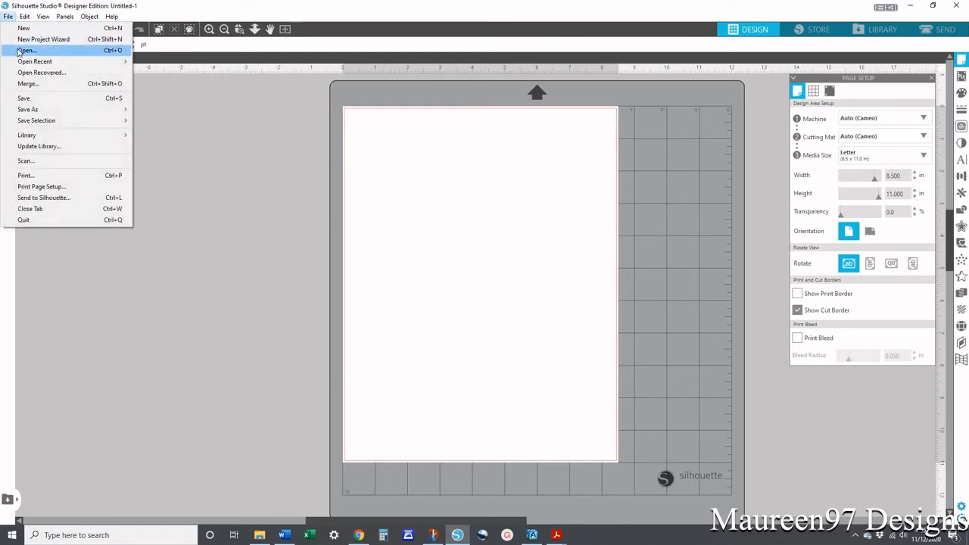
click(19, 51)
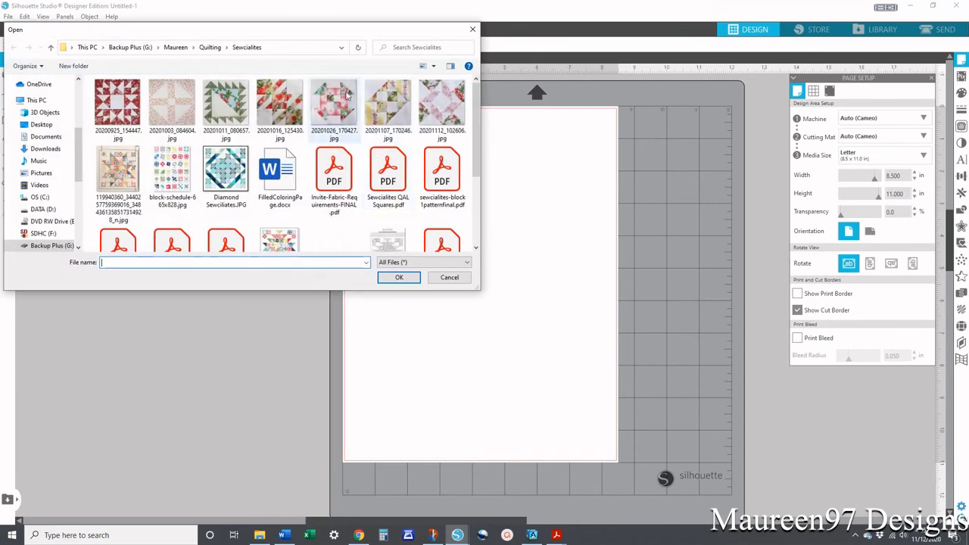
scroll(339, 161, down, 3)
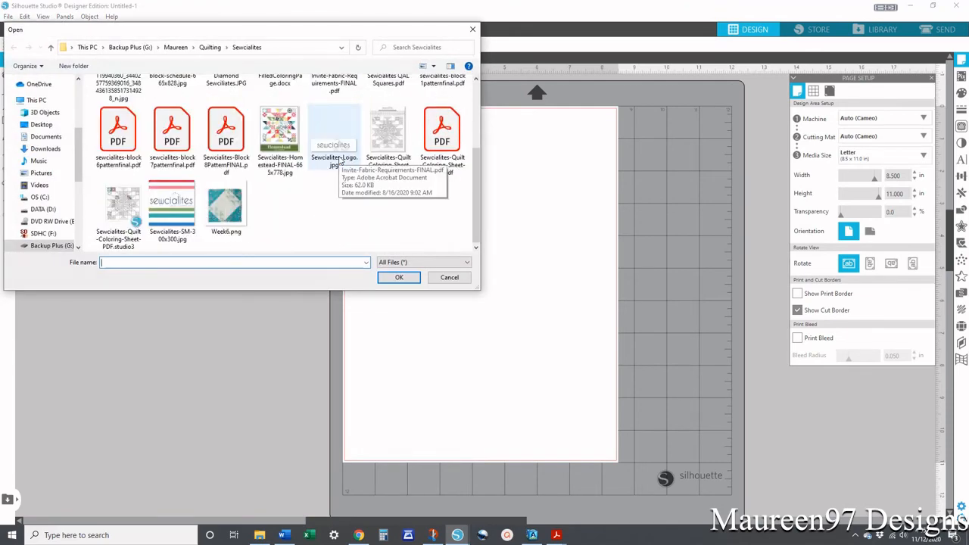
double_click(387, 129)
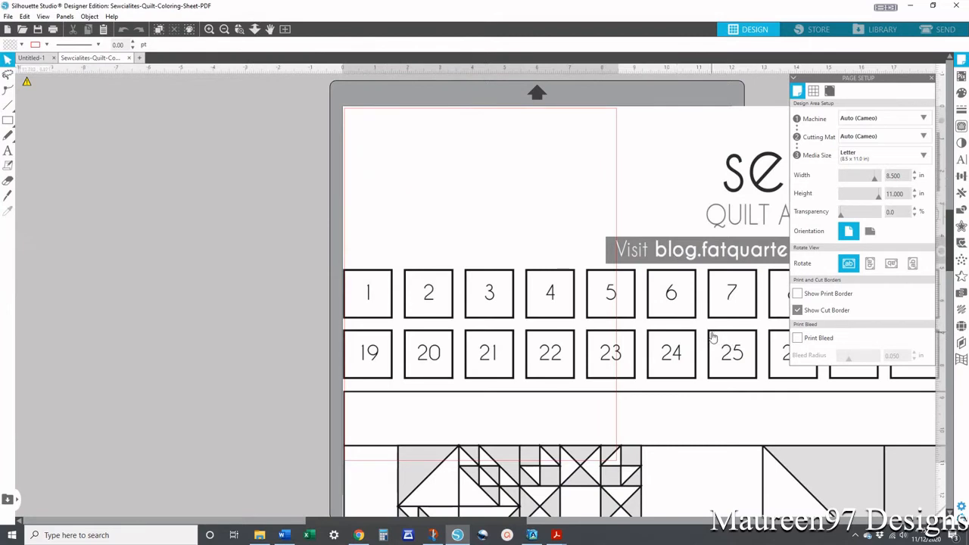
- Set the coloring sheet's width to 8.5 inches with locked proportions and center it on the page
click(470, 187)
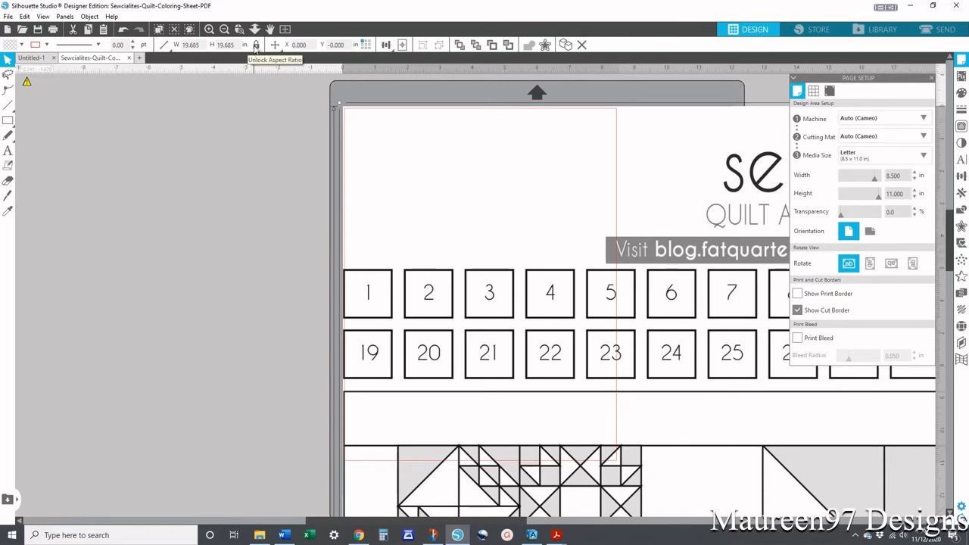
drag(203, 47, 173, 45)
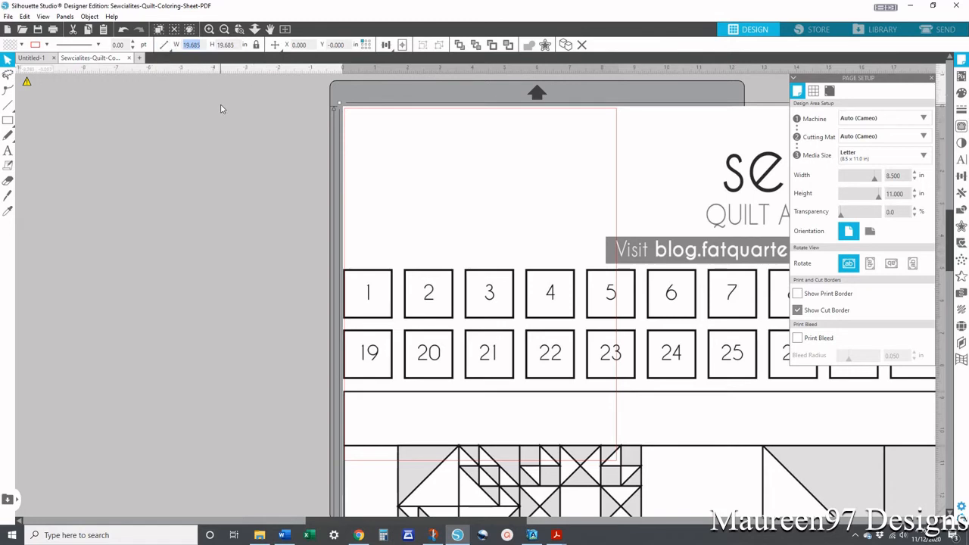
text(8.500)
key(Return)
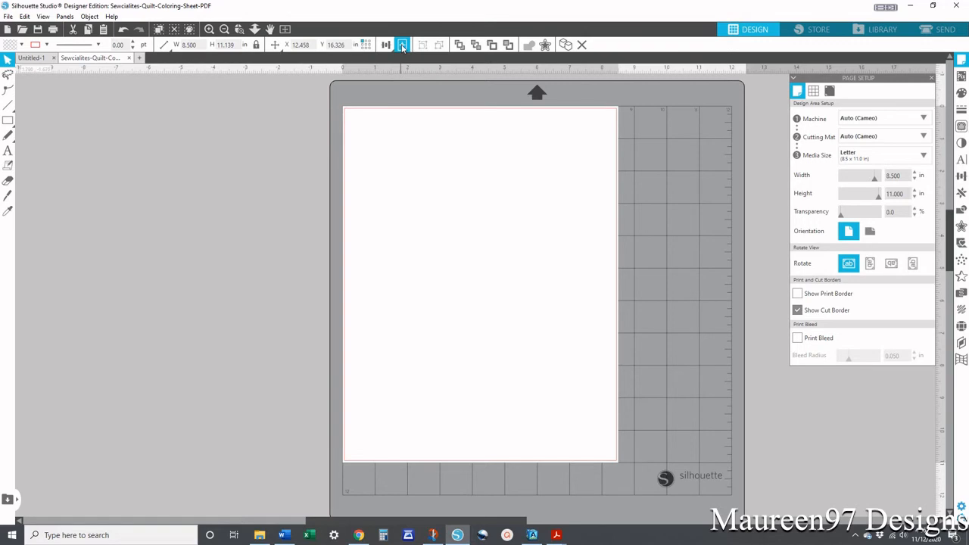
click(402, 47)
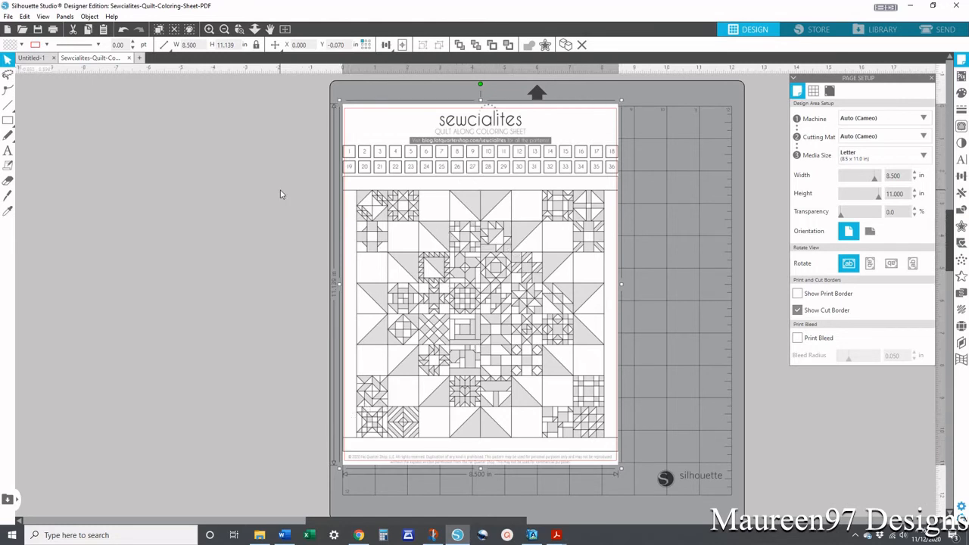
- Enlarge the coloring sheet well beyond the page, to about 44 inches tall
click(225, 29)
click(224, 29)
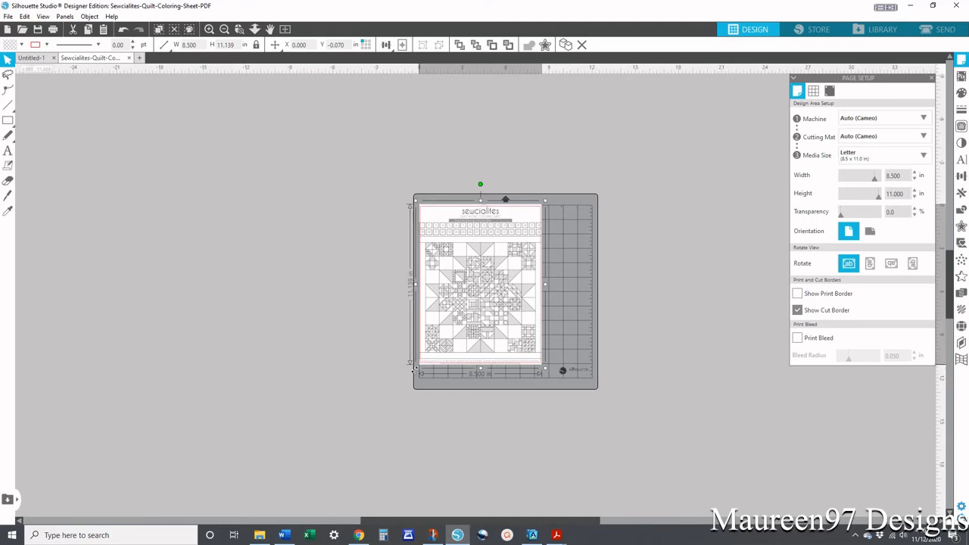
drag(415, 374, 182, 486)
scroll(638, 312, down, 4)
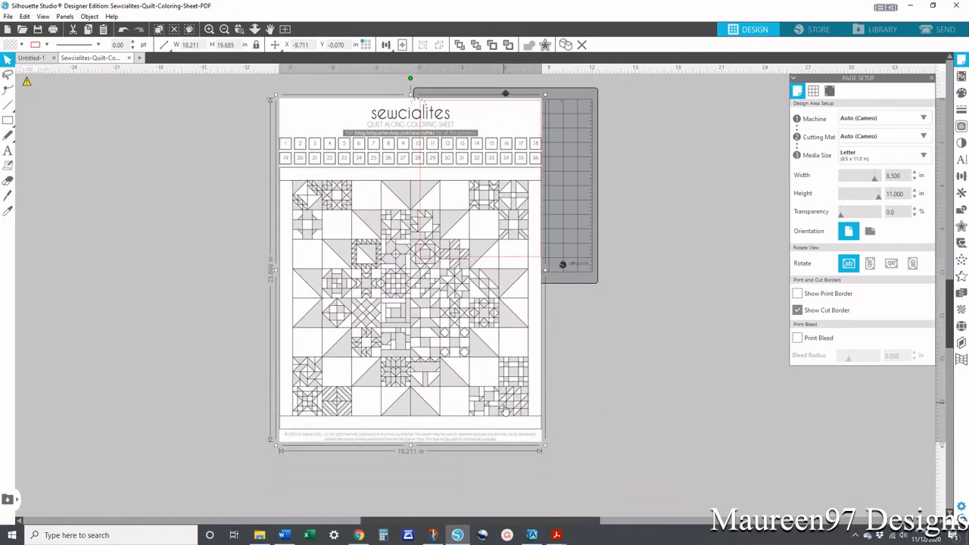
drag(542, 445, 763, 526)
scroll(210, 313, down, 1)
scroll(209, 311, down, 2)
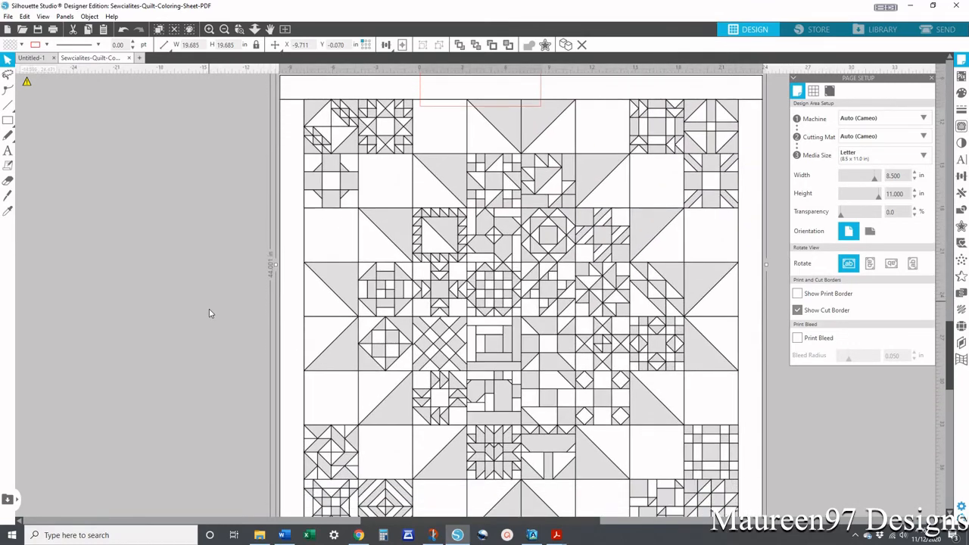
- Open the block photo 20200925_154447.jpg
click(22, 30)
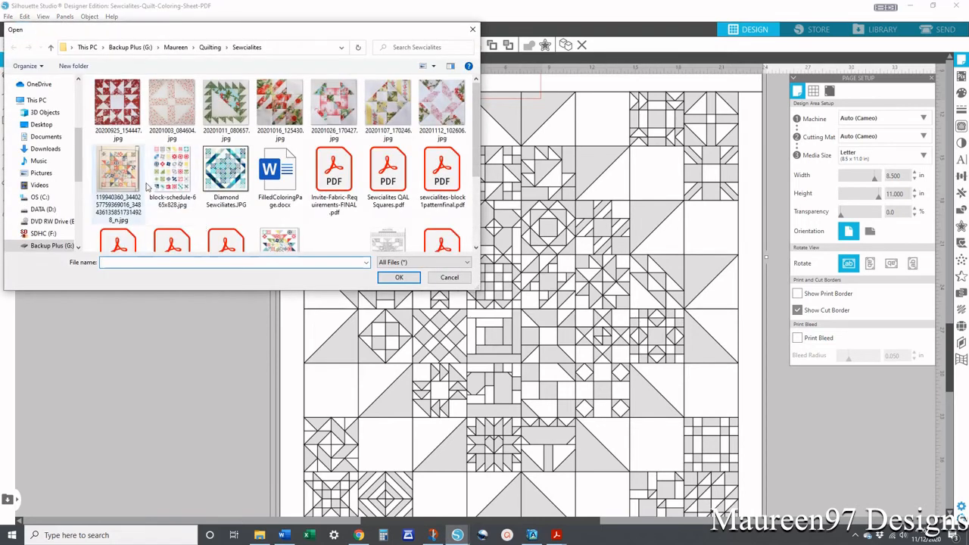
double_click(130, 112)
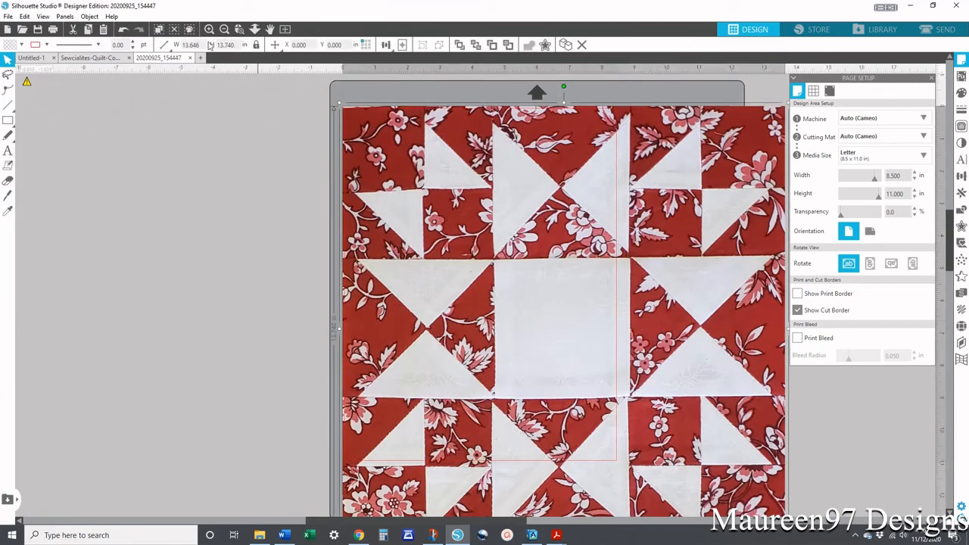
- Set the red block photo's width to 2 inches, keeping its proportions
drag(200, 46, 172, 46)
text(2)
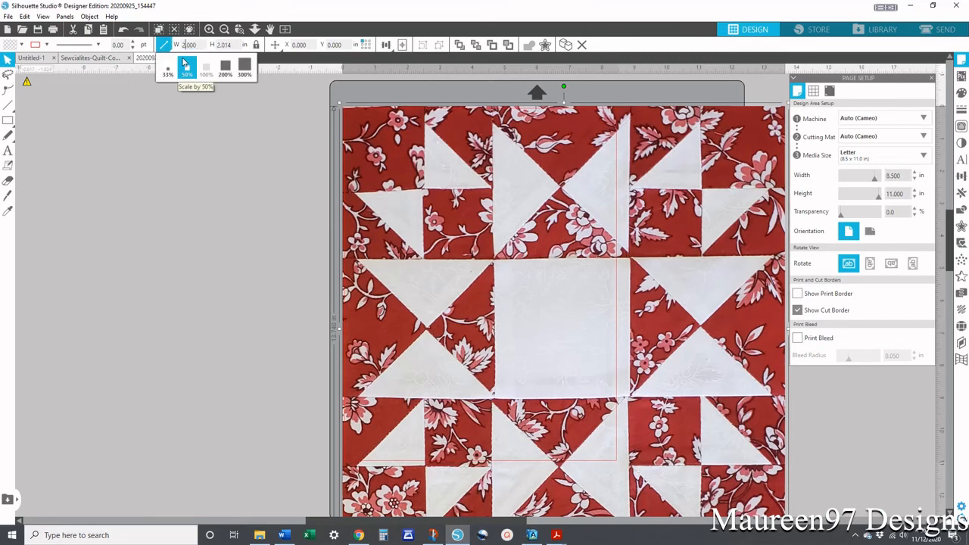
key(Return)
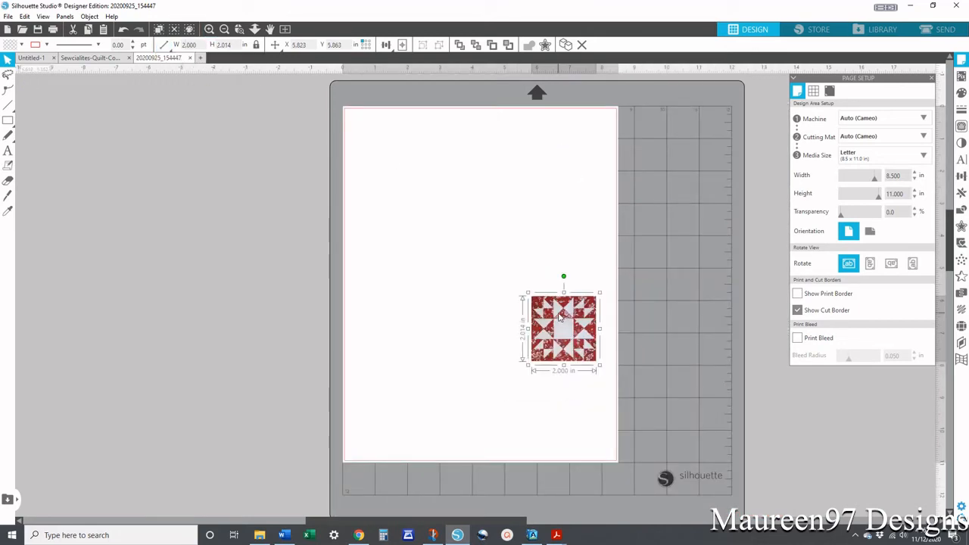
- Cut the resized block photo from its document and close that document without saving
right_click(560, 317)
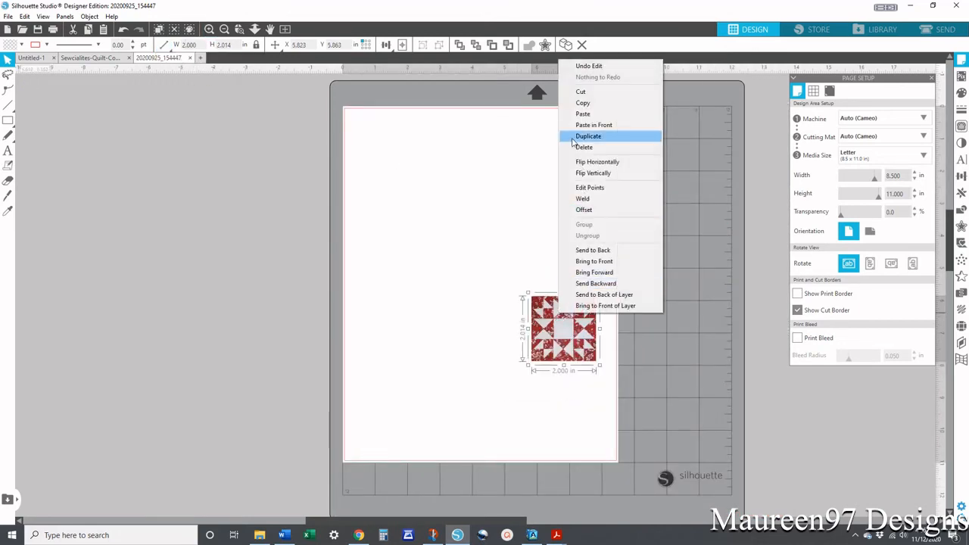
click(581, 92)
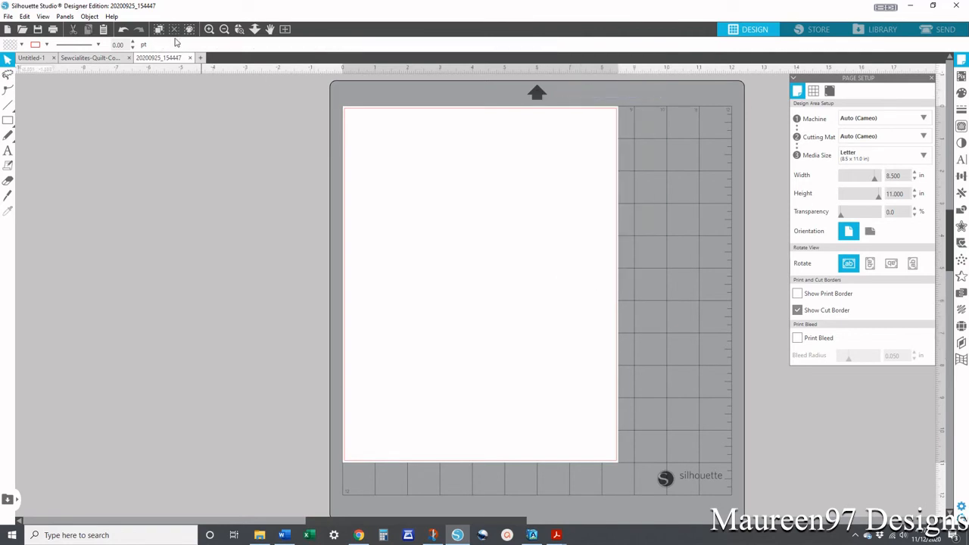
click(190, 58)
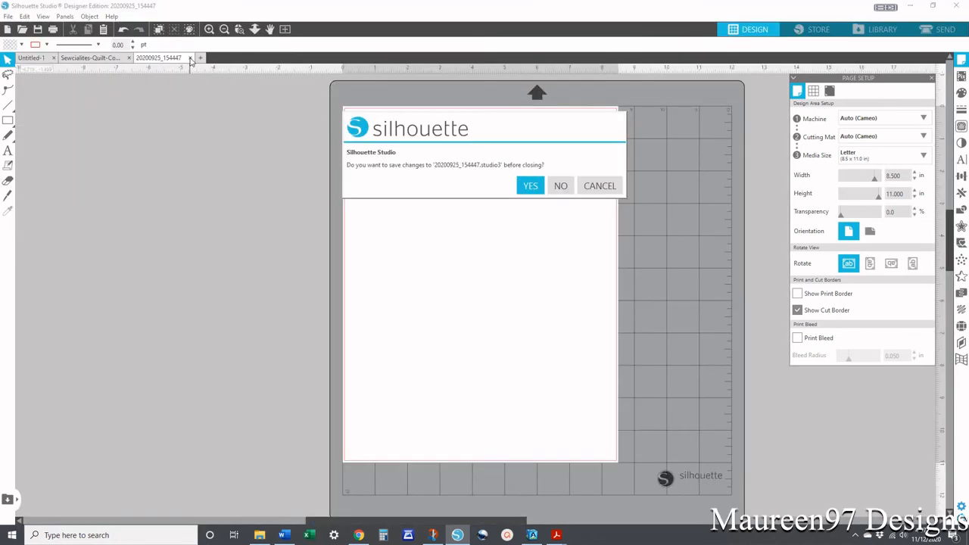
click(561, 186)
click(190, 58)
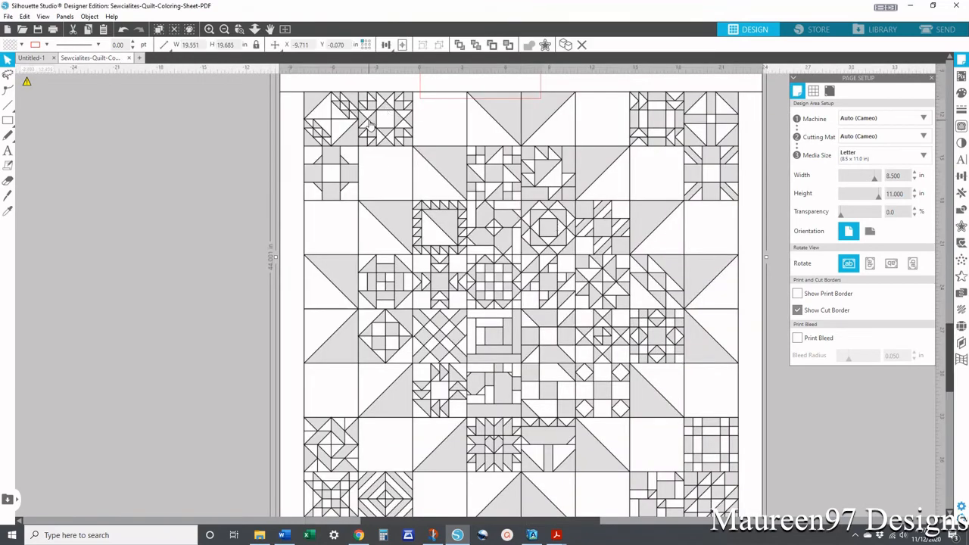
- Paste the block photo in front on the coloring sheet and fit it over the second block of the quilt's top row
right_click(385, 249)
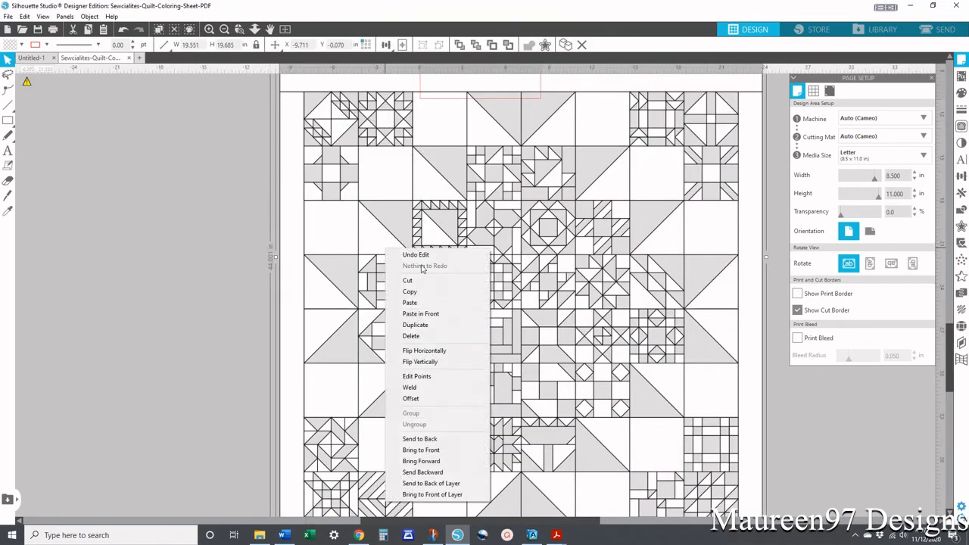
click(437, 314)
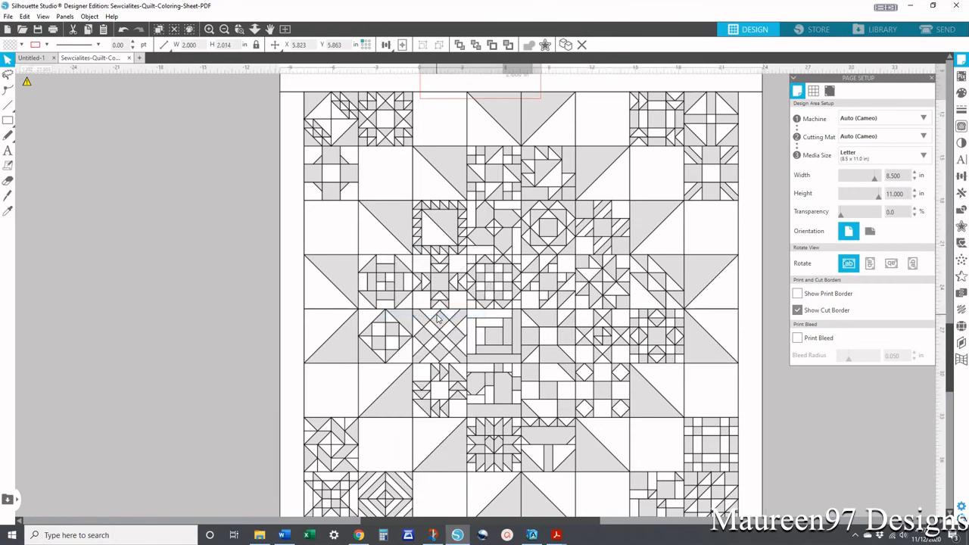
scroll(457, 306, up, 3)
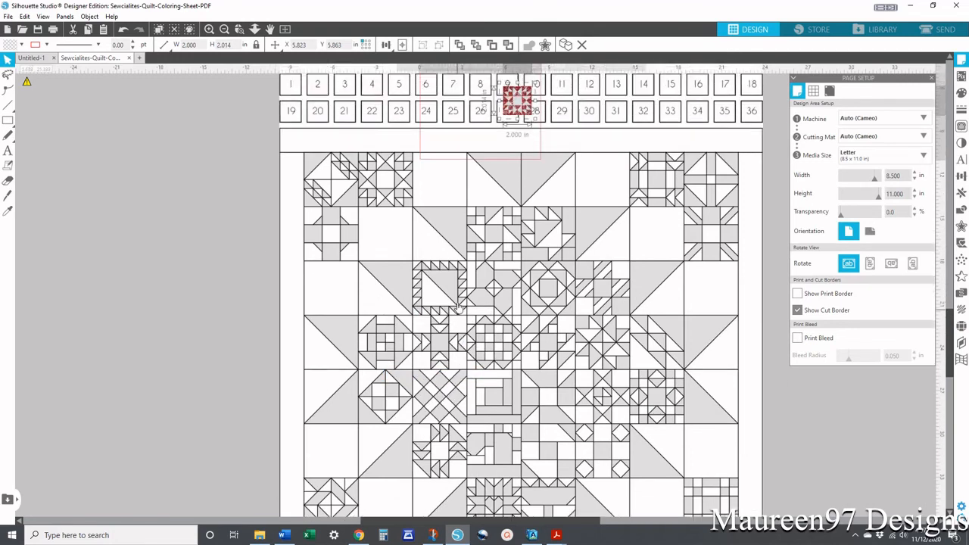
scroll(457, 306, up, 2)
drag(522, 137, 419, 249)
click(235, 266)
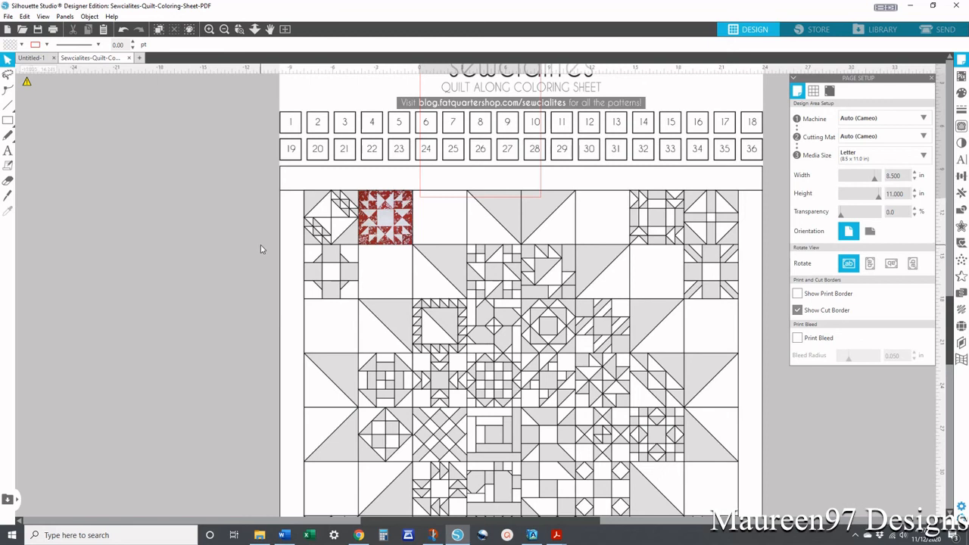
- Switch to the open Snip & Sketch window
mouse_move(434, 538)
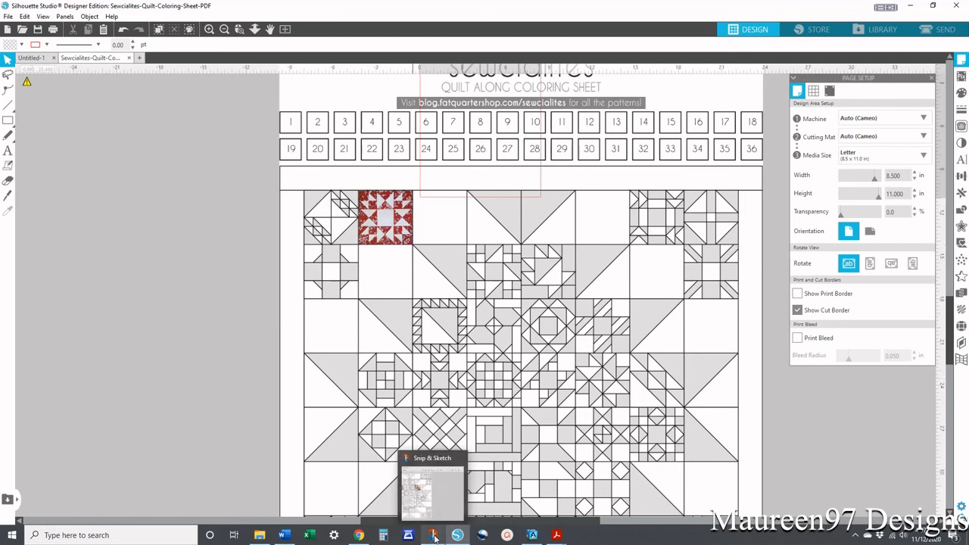